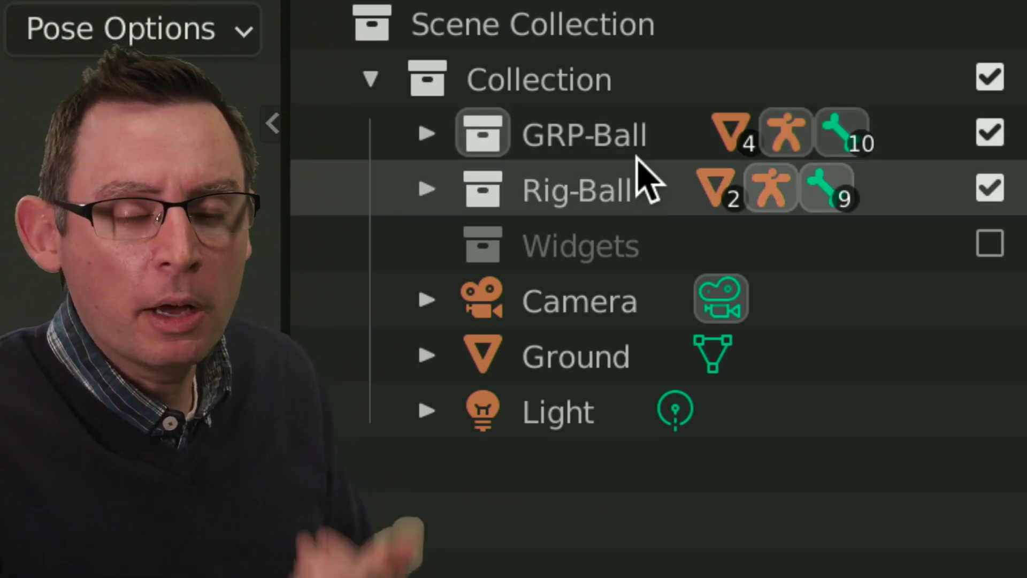
Rename the GRP-Ball collection as "GRP-Ball Rubber"
double_click(650, 144)
click(687, 140)
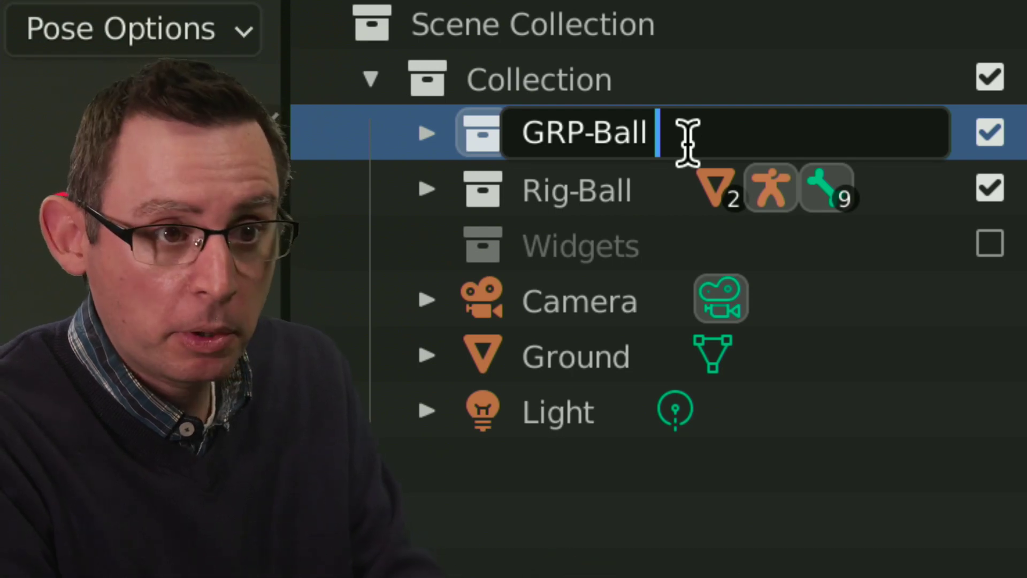
text(Rubber)
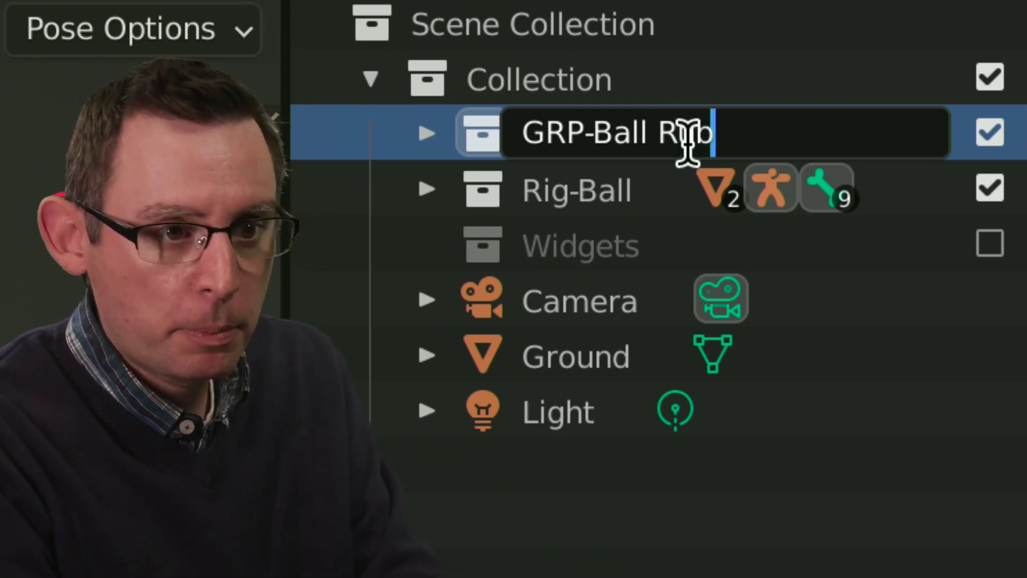
key(Return)
Rename the Rig-Ball collection as "Rig-Ball Rubber"
double_click(667, 196)
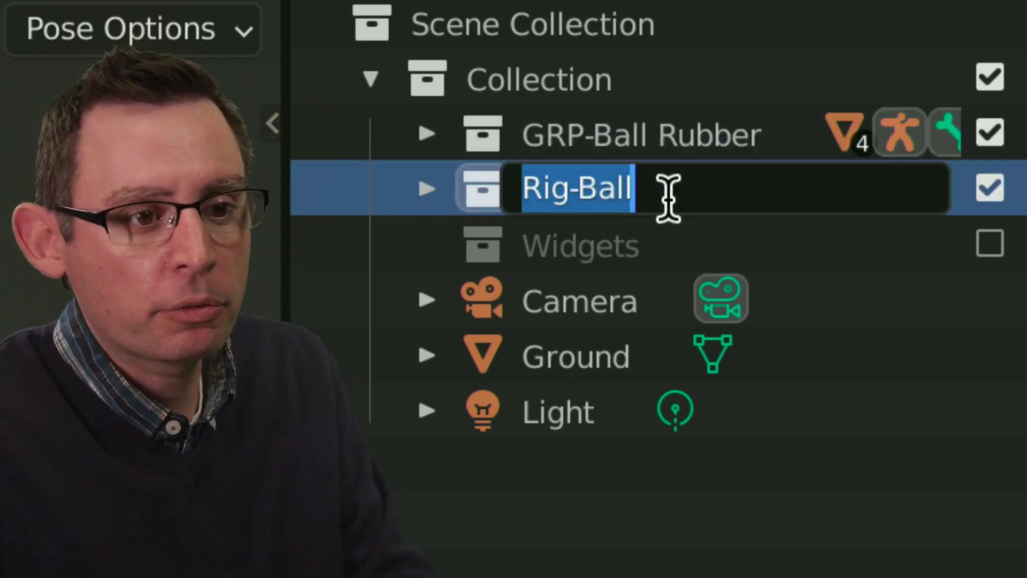
click(667, 197)
text(Rubber)
key(Return)
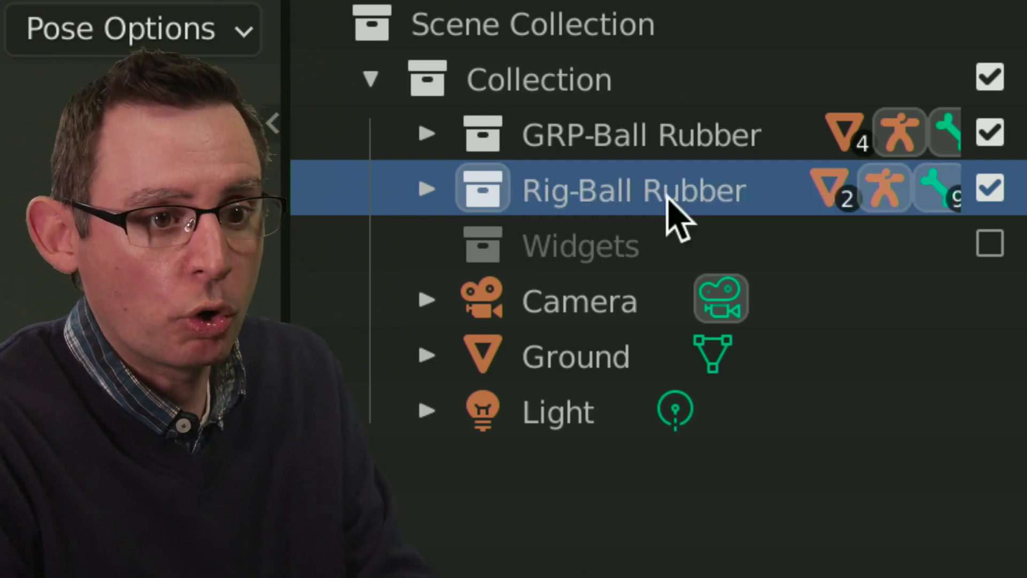
Rename the Widgets collection as "Widgets Rubber" and clear the selection
double_click(661, 244)
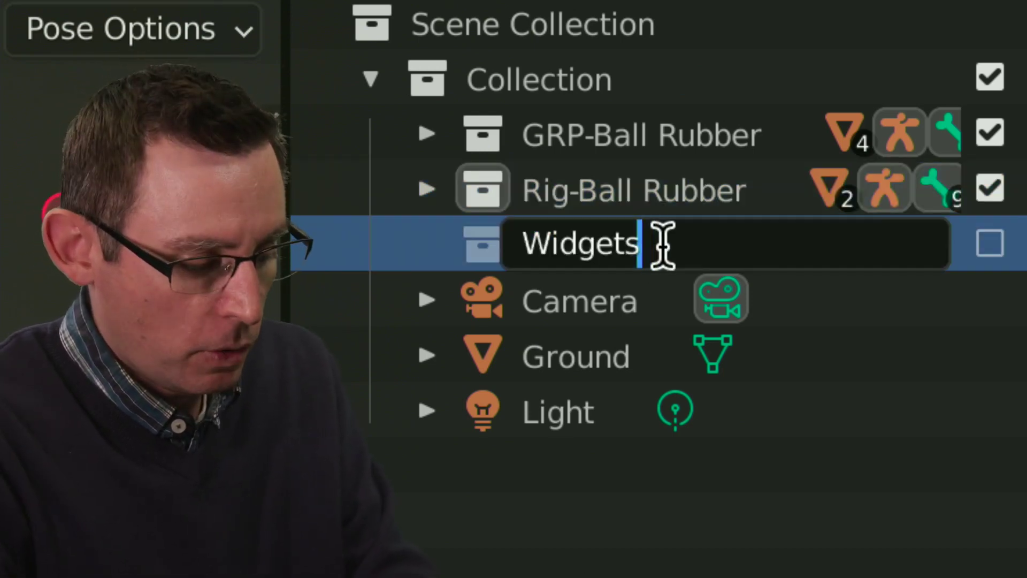
text(Rubber)
key(Return)
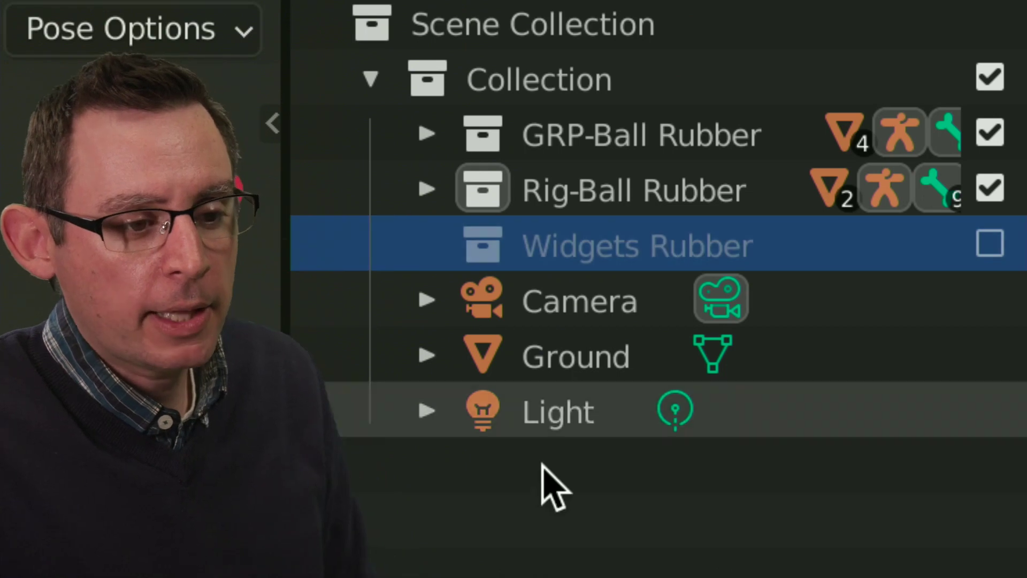
click(529, 482)
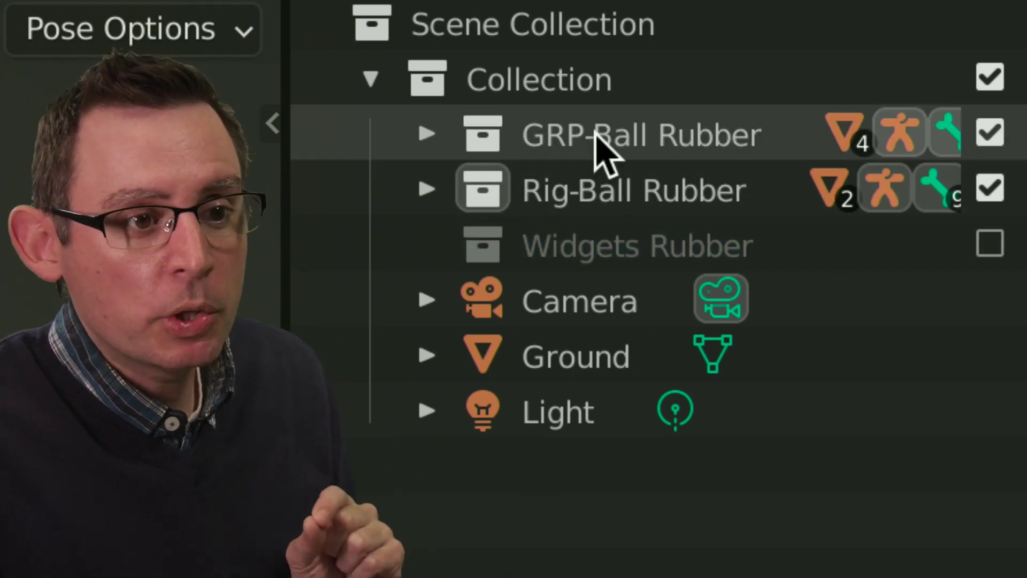
Start an Append into the main Collection and browse to the Collection folder inside anim_302_mod03_ball_start.blend in MODULE_03
click(433, 83)
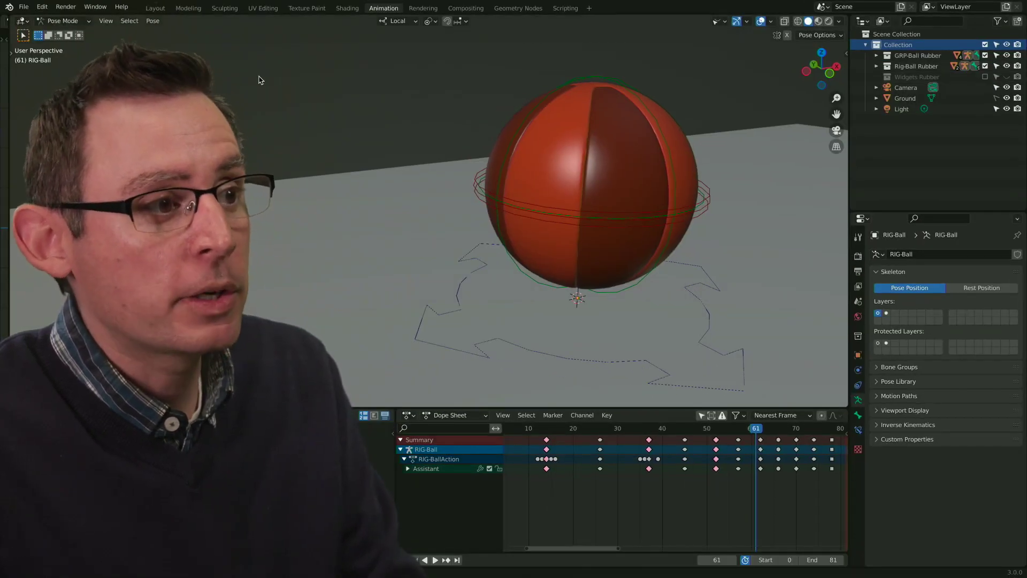
click(27, 7)
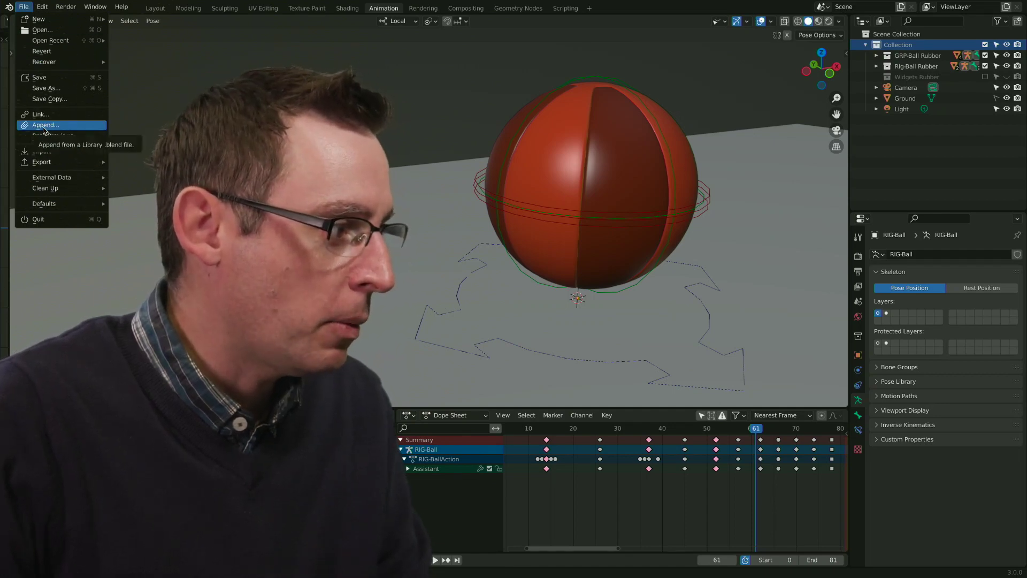
click(44, 126)
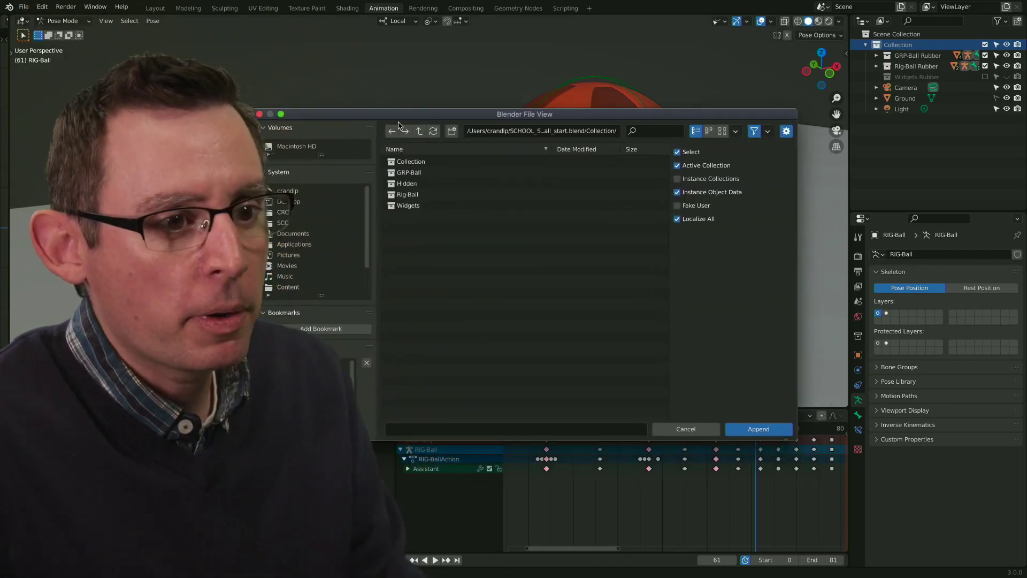
click(408, 151)
click(418, 140)
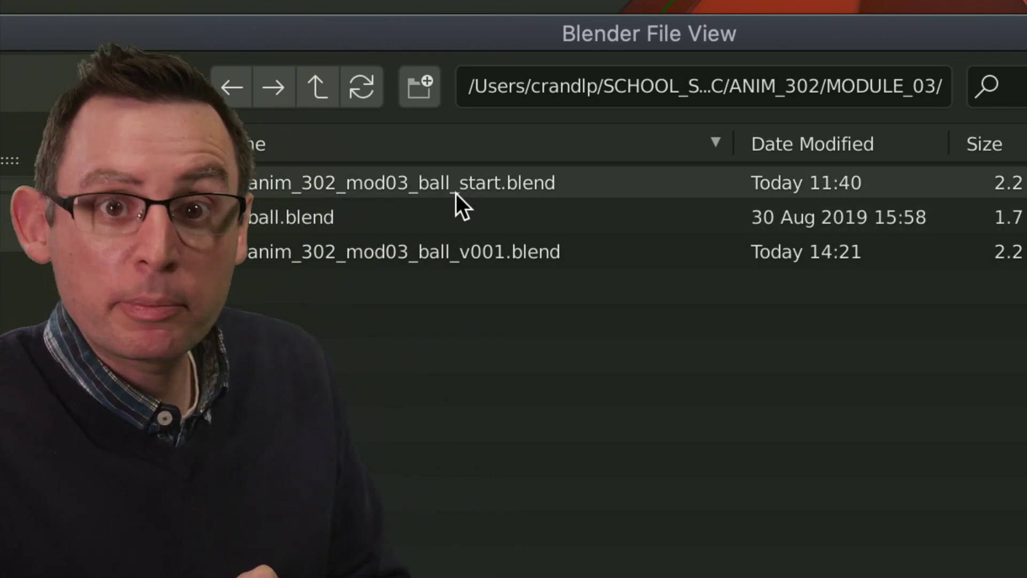
click(481, 183)
double_click(481, 183)
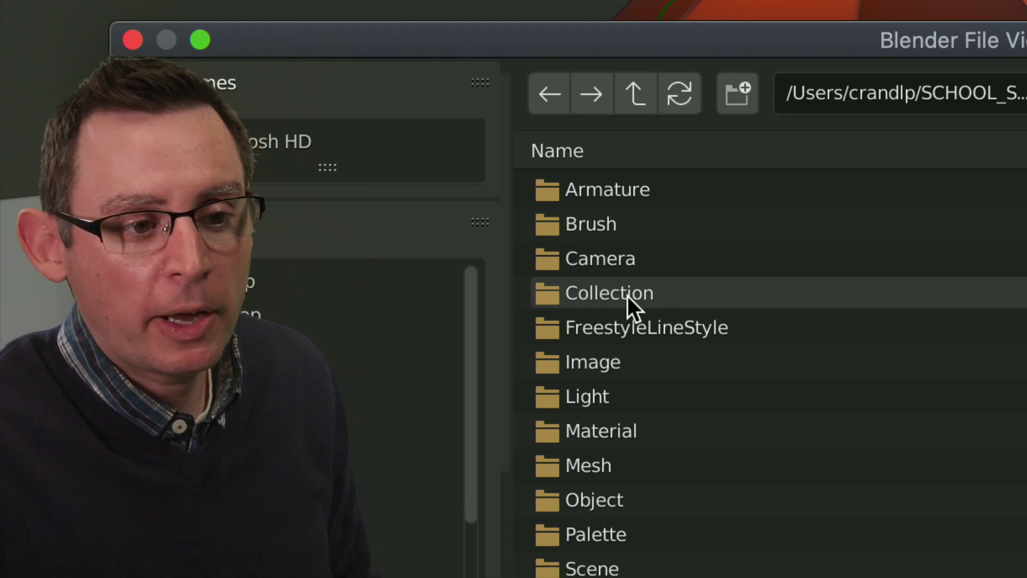
double_click(660, 294)
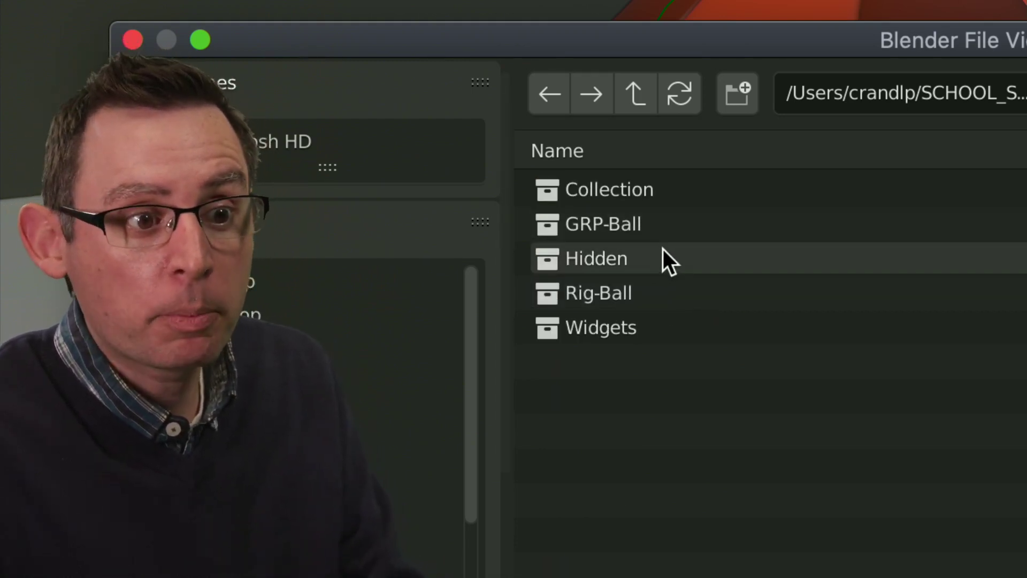
Append the GRP-Ball, Rig-Ball and Widgets collections from the ball start file
click(658, 227)
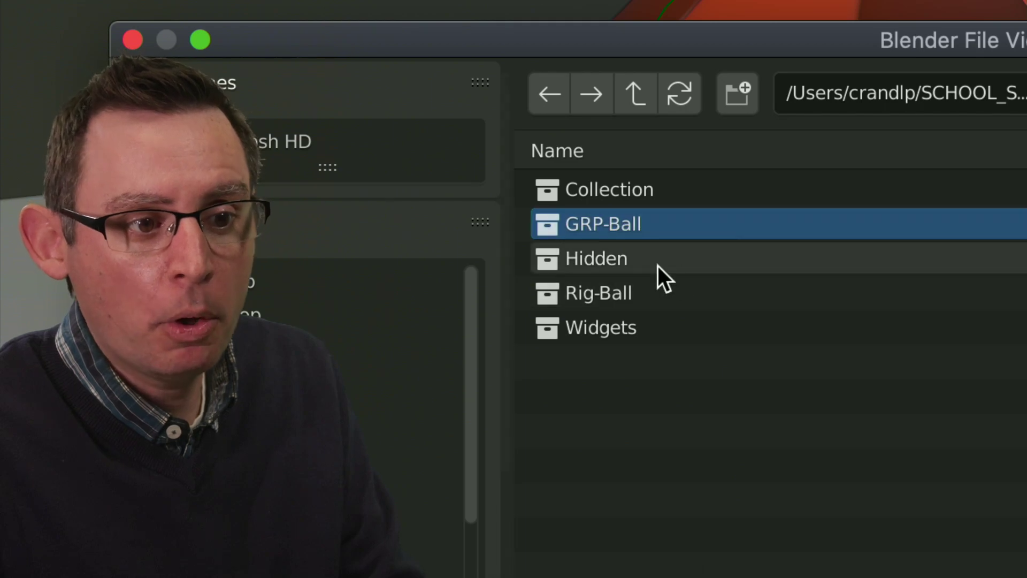
shift+click(696, 304)
shift+click(691, 329)
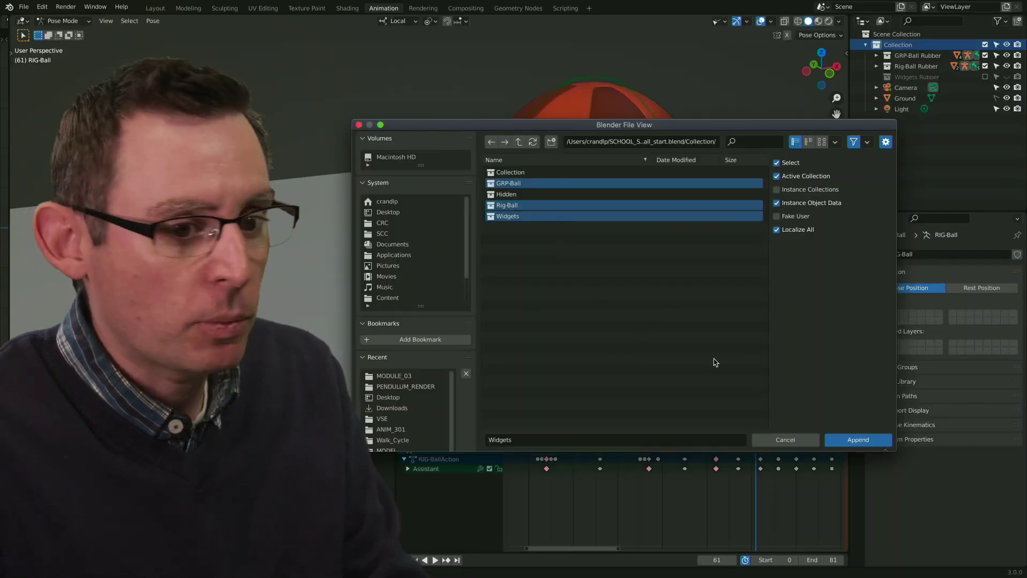
click(865, 442)
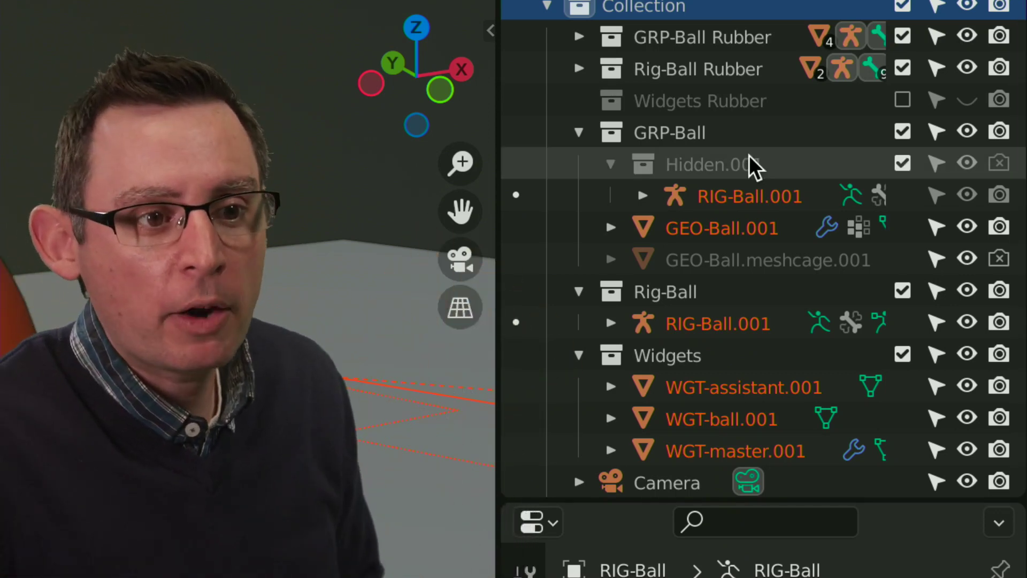
Collapse the newly appended GRP-Ball, Rig-Ball and Widgets collections in the Outliner
click(575, 134)
click(579, 164)
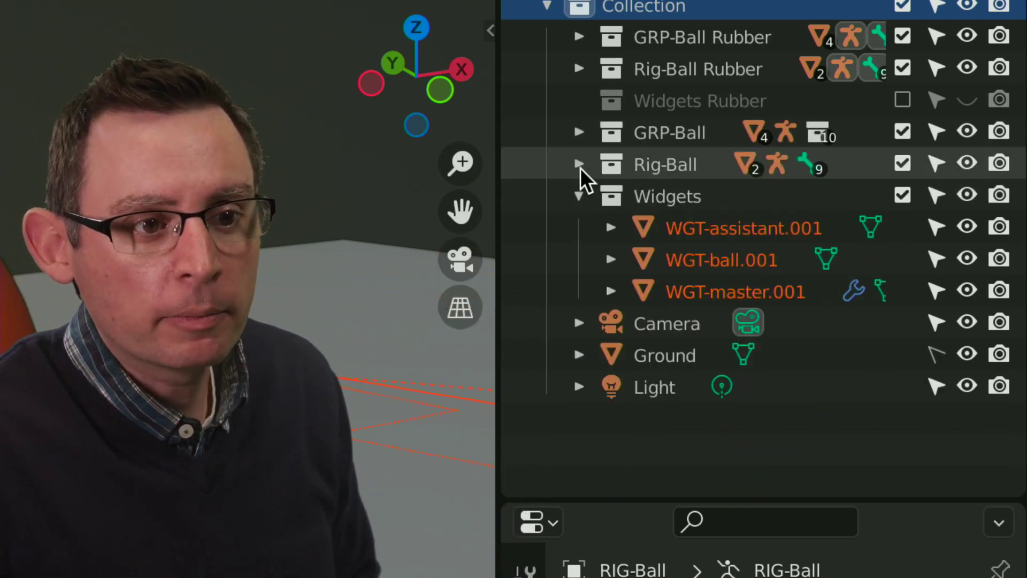
click(579, 196)
click(694, 140)
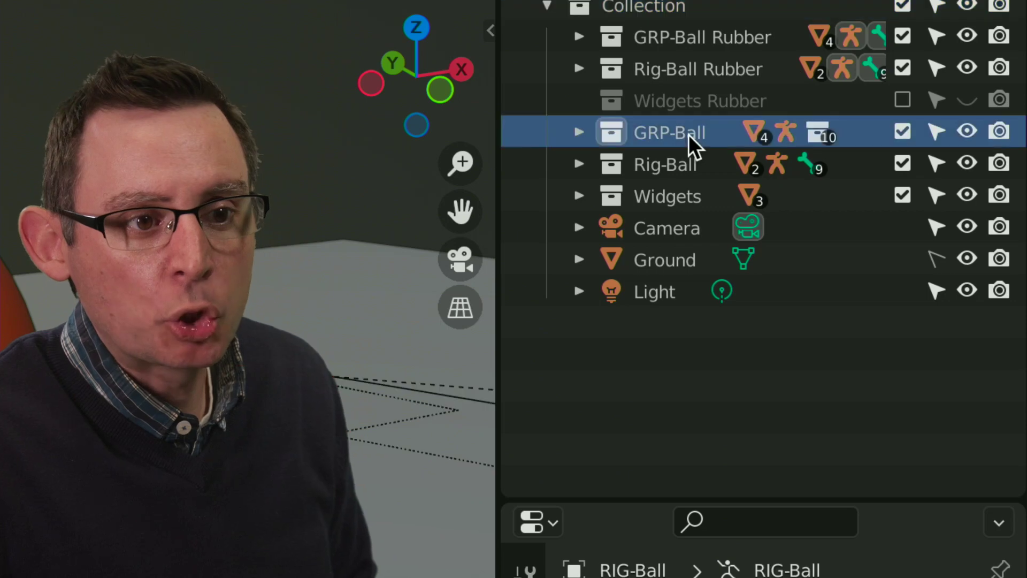
click(690, 173)
click(697, 199)
Rename the appended GRP-Ball collection as "GRP-Ball Bowling"
double_click(689, 131)
click(726, 133)
text(Bowli)
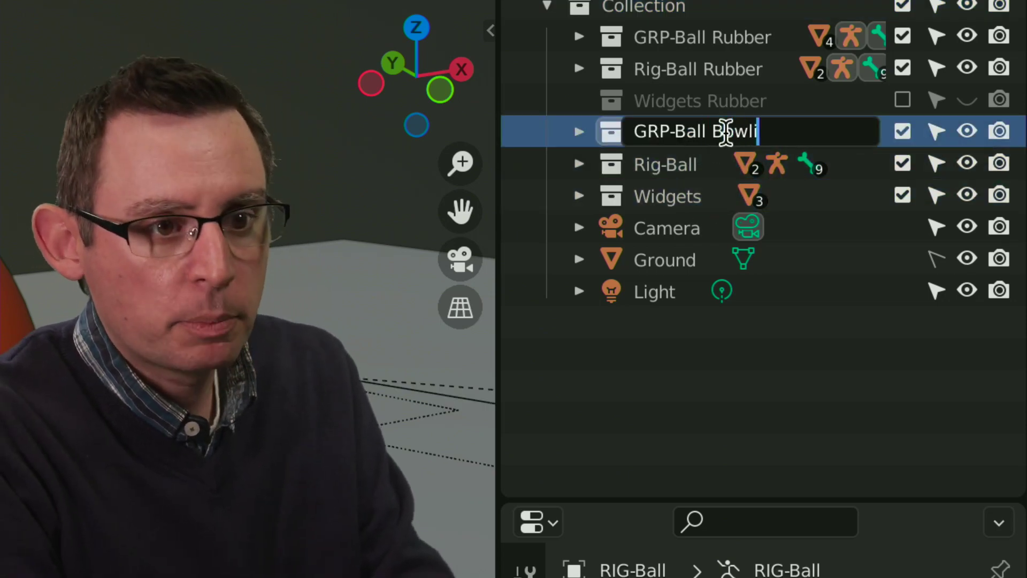
text(ng)
key(Return)
Rename the appended Rig-Ball collection as "Rig-Ball Bowling"
double_click(709, 165)
click(715, 165)
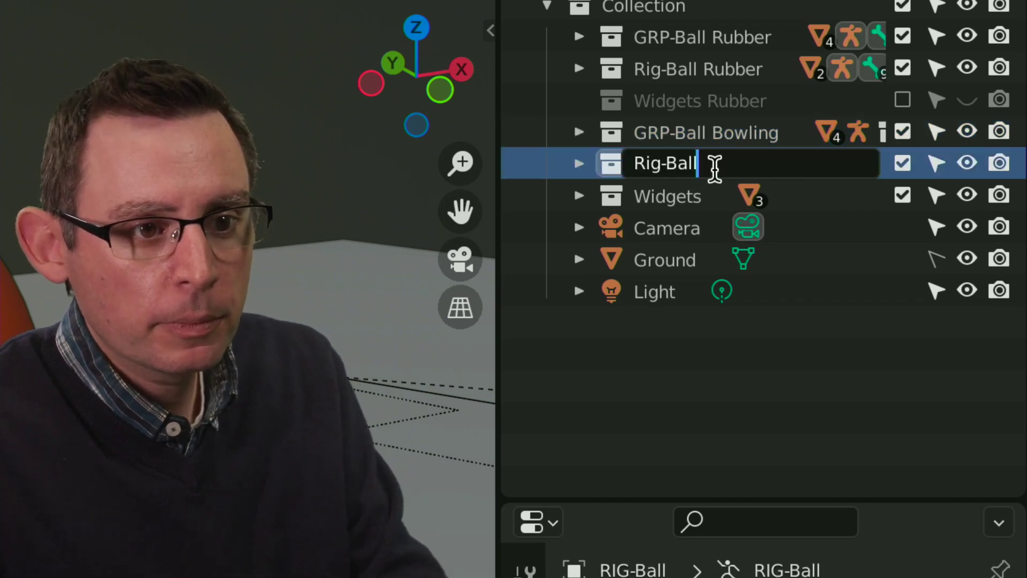
text(Bowling)
key(Return)
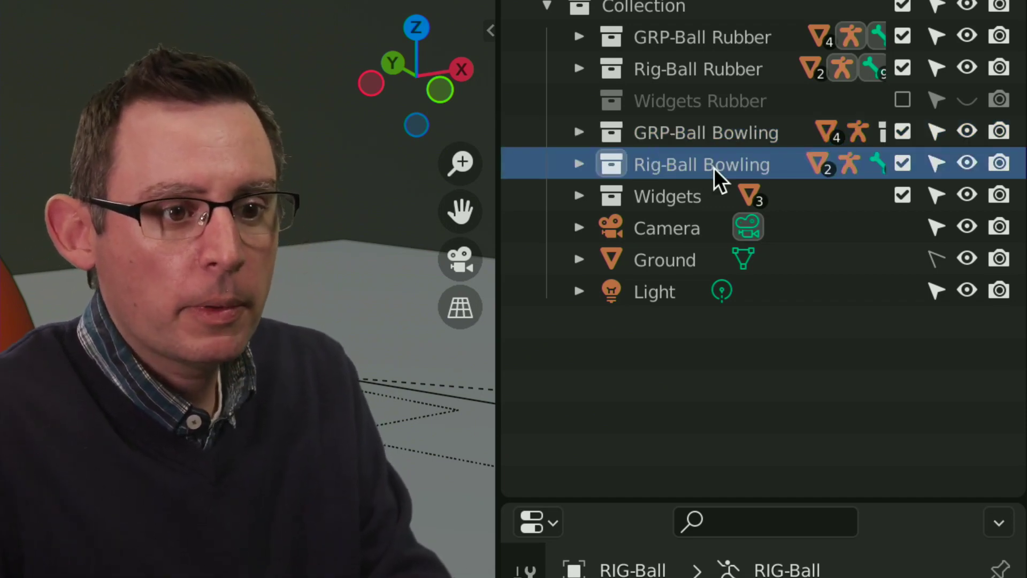
Rename the appended Widgets collection as "Widgets Bowling" and clear the selection
double_click(722, 199)
click(726, 203)
text(Bowling)
key(Return)
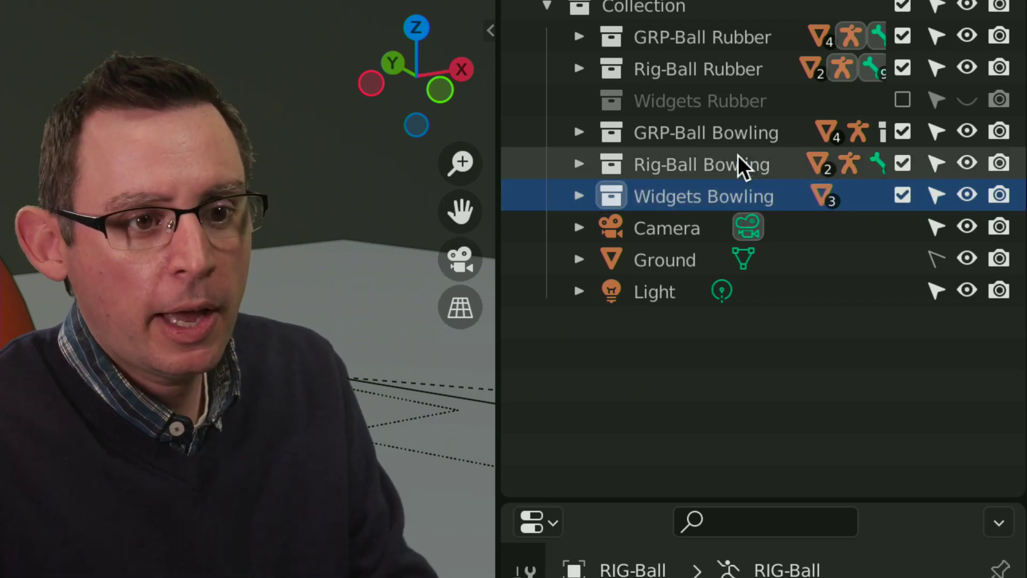
click(737, 139)
click(742, 166)
click(749, 198)
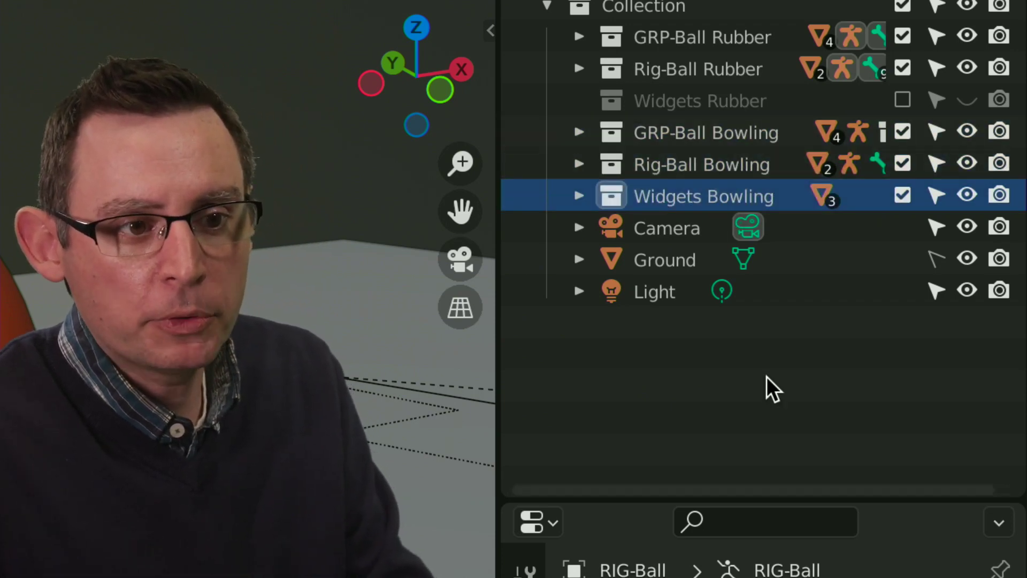
click(767, 377)
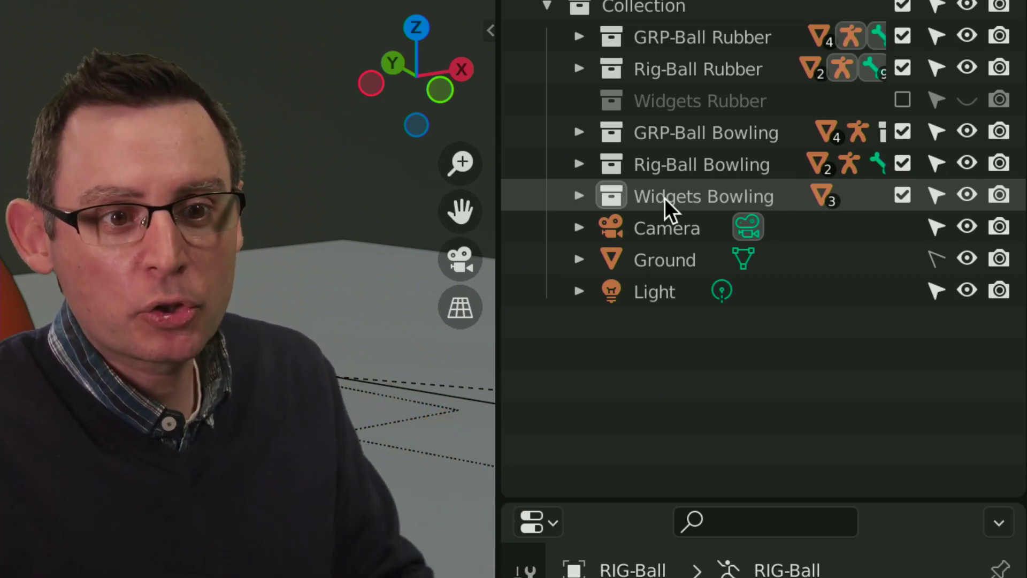
Hide the Widgets Bowling collection and play the animation to compare the rubber and bowling balls in the viewport
click(966, 197)
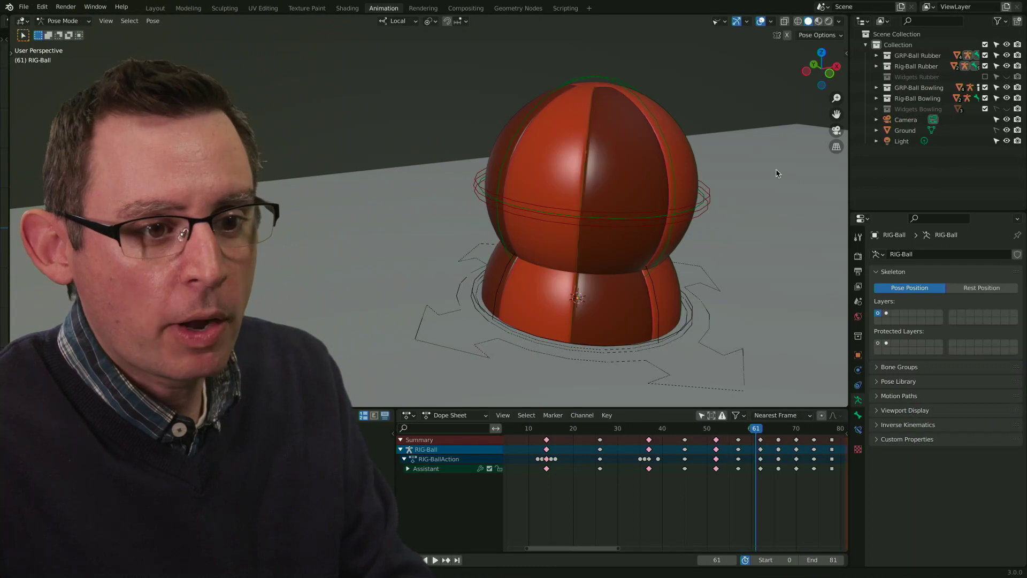
key(space)
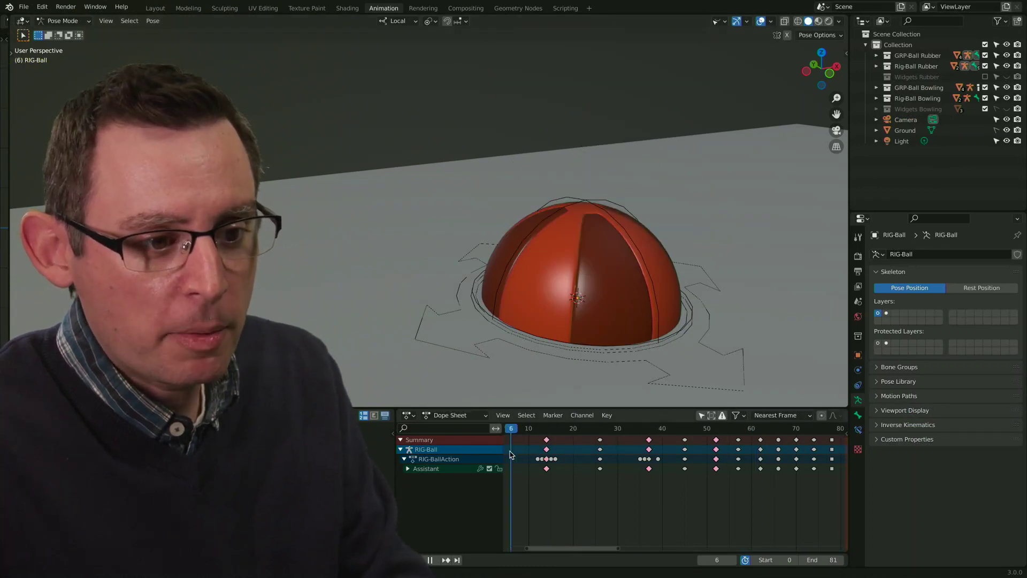
middle_drag(710, 299, 607, 267)
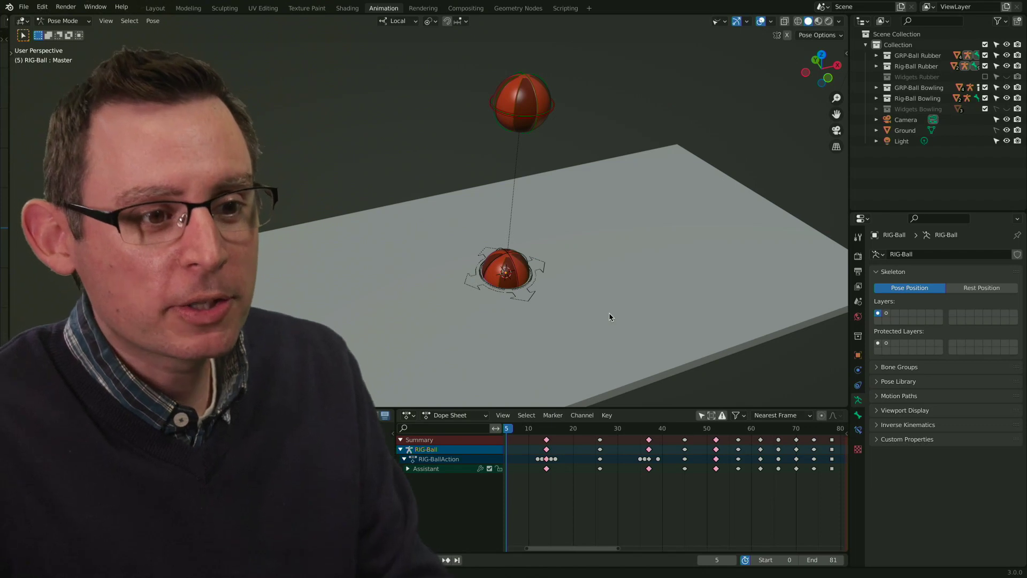
scroll(550, 294, up, 6)
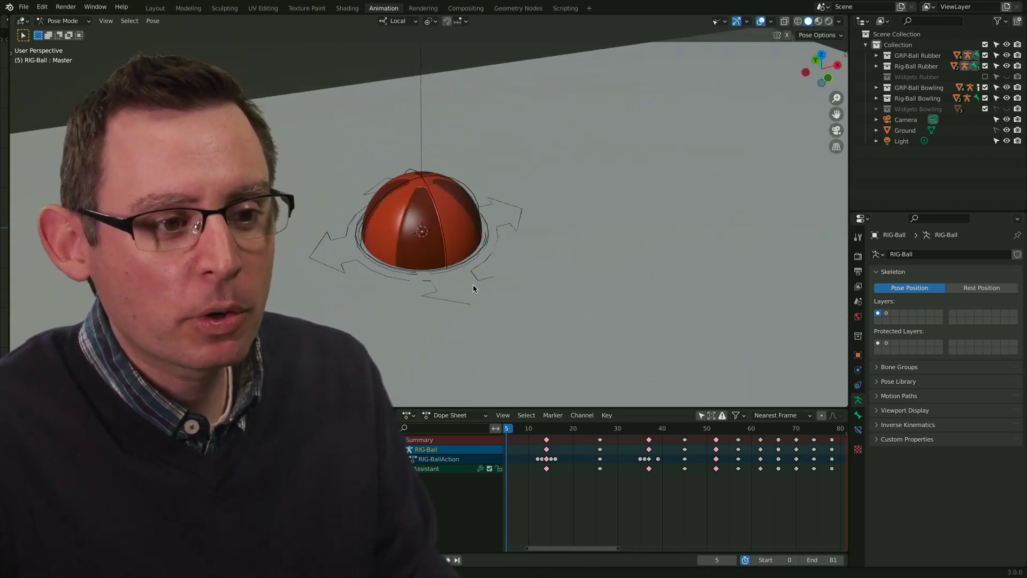
shift+middle_drag(524, 257, 622, 238)
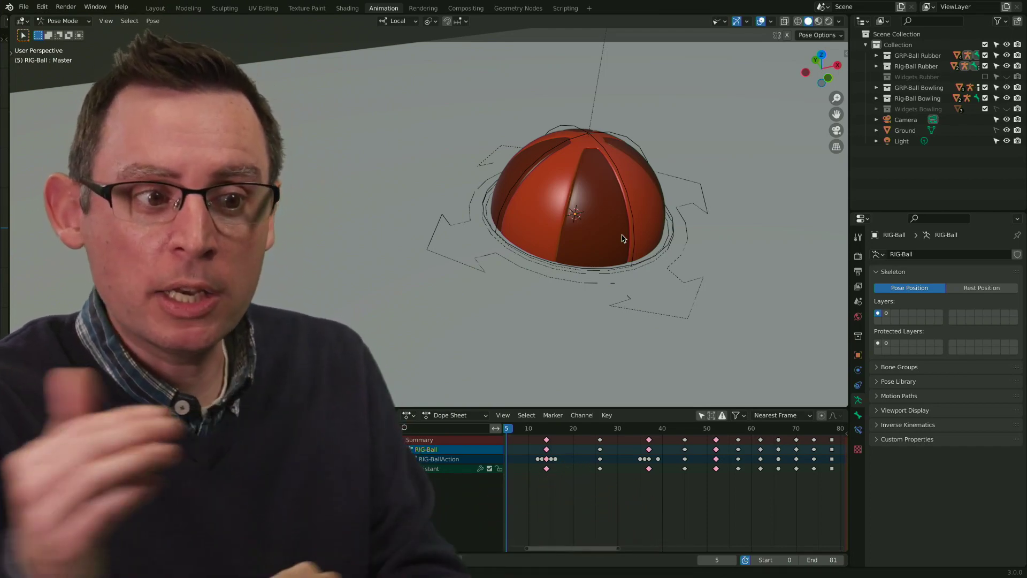
scroll(621, 235, down, 6)
middle_drag(621, 236, 560, 213)
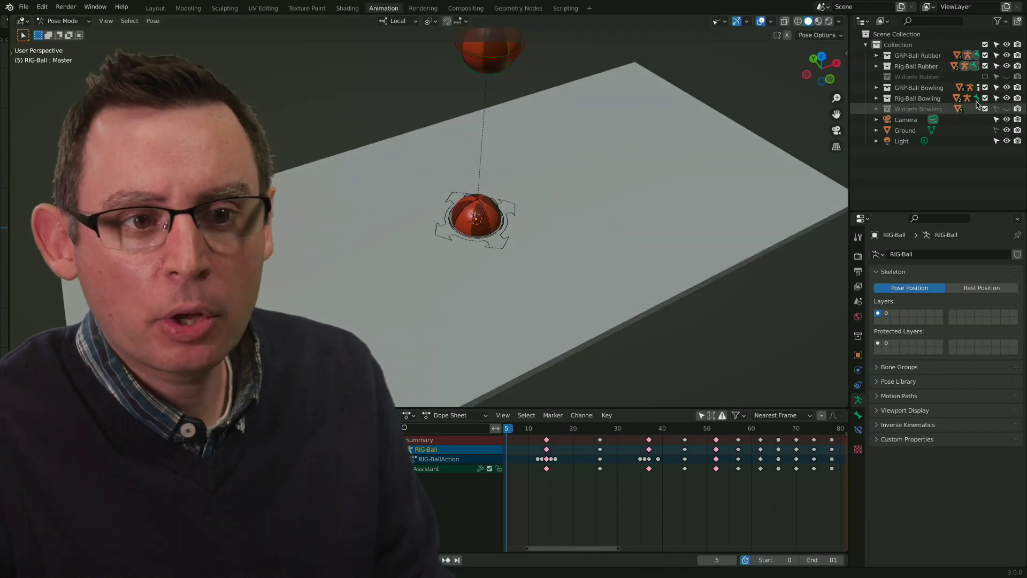
Hide the GRP-Ball Bowling and Rig-Ball Bowling collections in the viewport
click(1007, 88)
click(1007, 98)
middle_drag(628, 258, 608, 248)
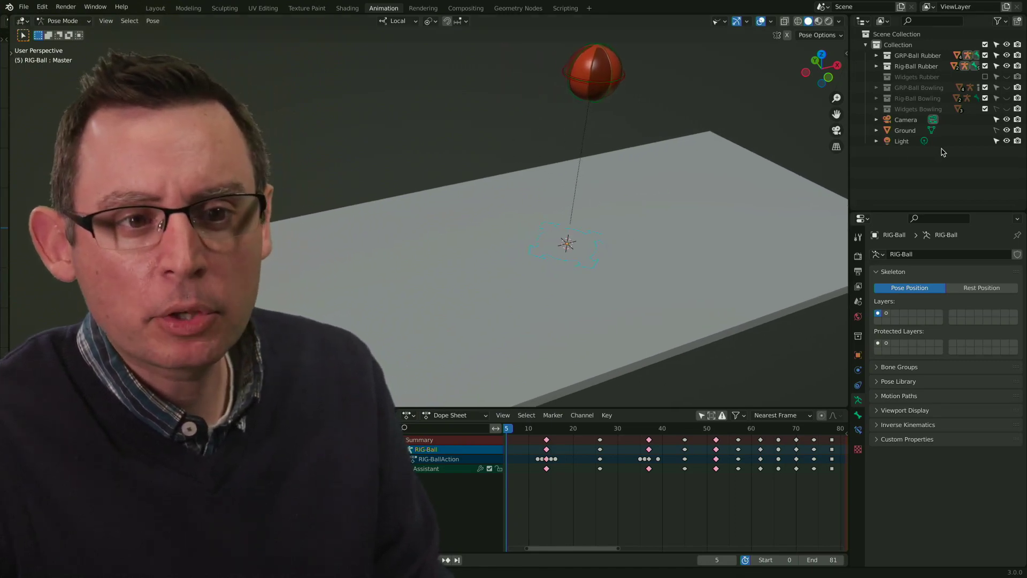
Scrub the timeline to frame 31 with the Ground temporarily hidden to inspect the rubber ball's motion above its Master control
click(1007, 130)
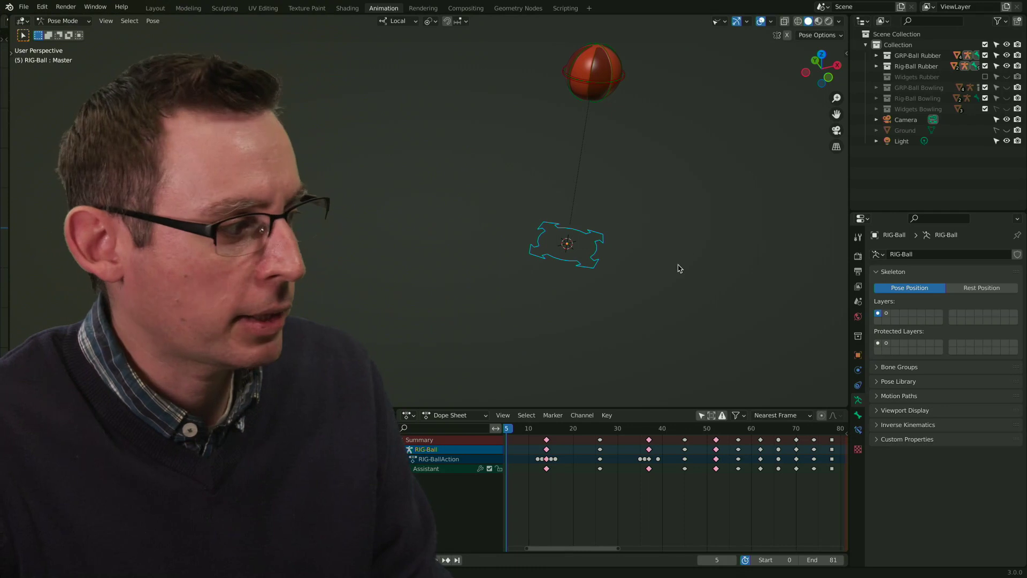
drag(511, 428, 623, 432)
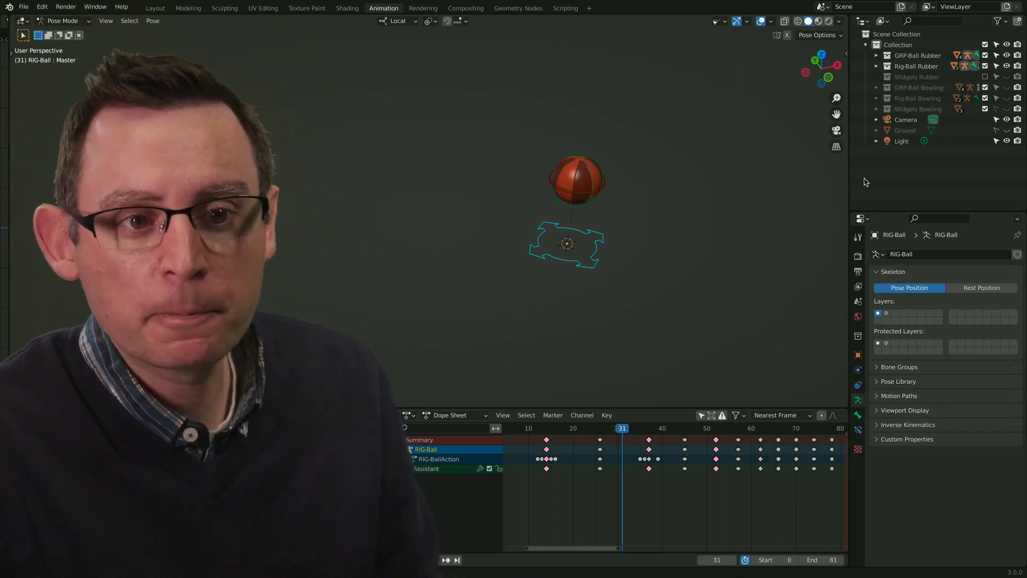
click(1006, 130)
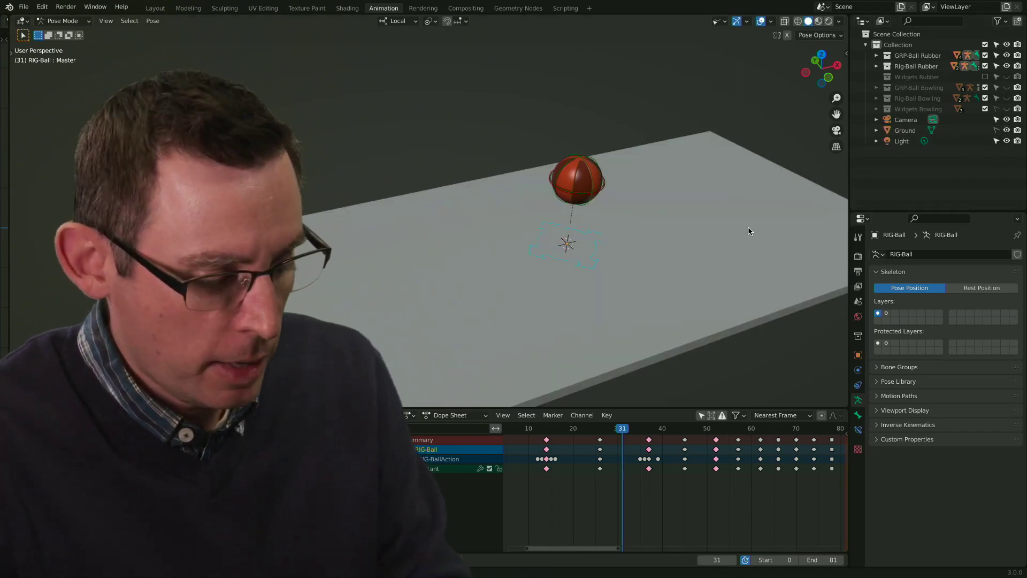
key(shift+space)
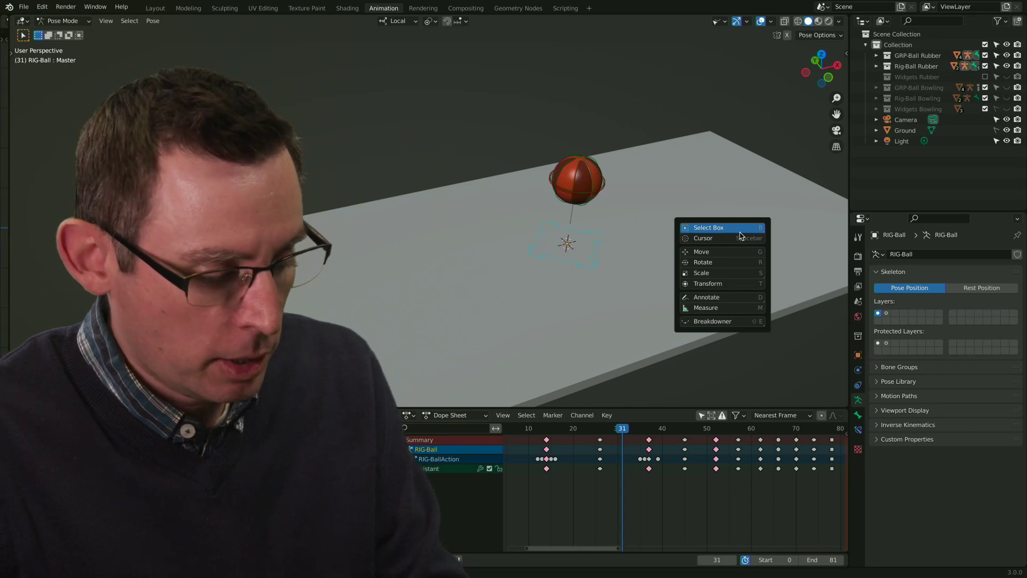
Move the rubber ball's Master control along its negative local X axis with the Transform tool at frame 31, and scrub to frame 68
key(r)
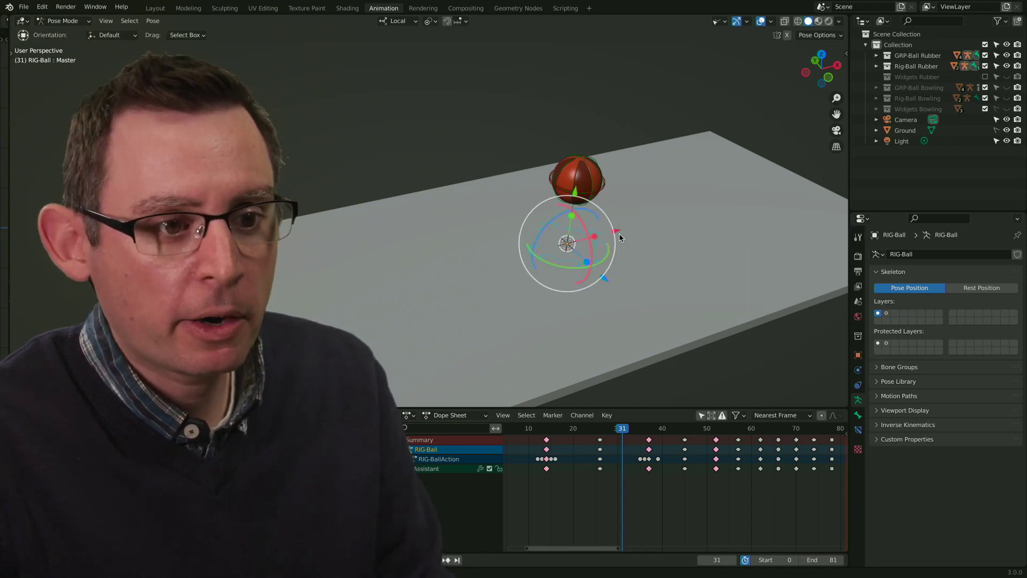
drag(617, 234, 541, 258)
drag(602, 431, 791, 442)
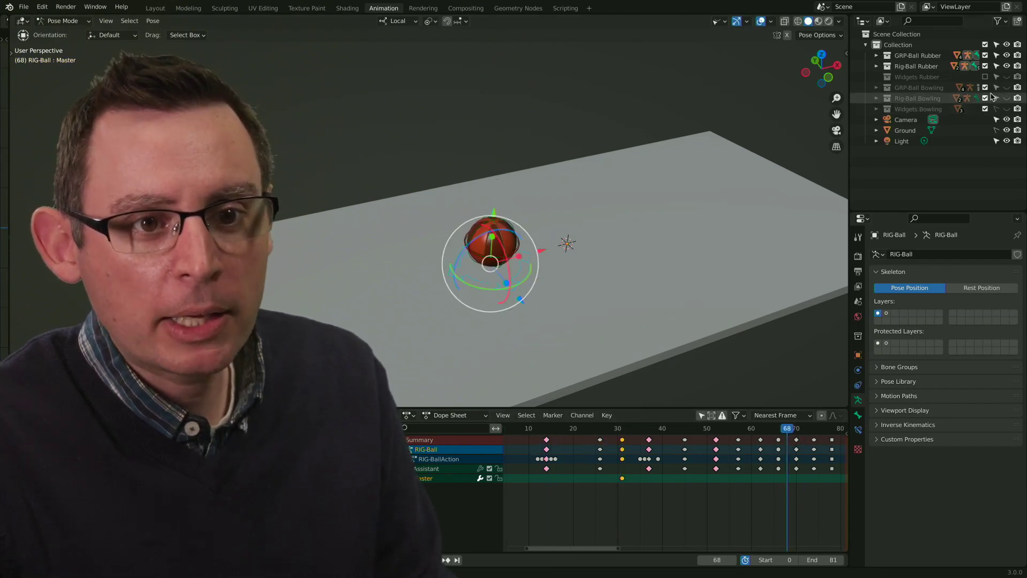
Unhide the GRP-Ball Bowling and Rig-Ball Bowling collections in the viewport and make the parent Collection active
click(1006, 87)
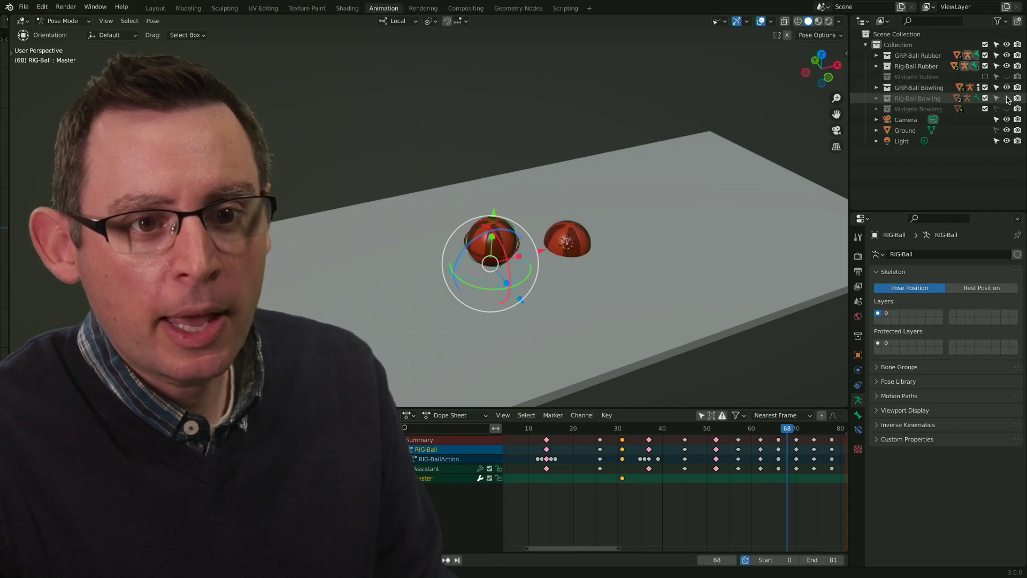
click(1007, 98)
middle_drag(702, 275, 556, 257)
scroll(588, 252, up, 3)
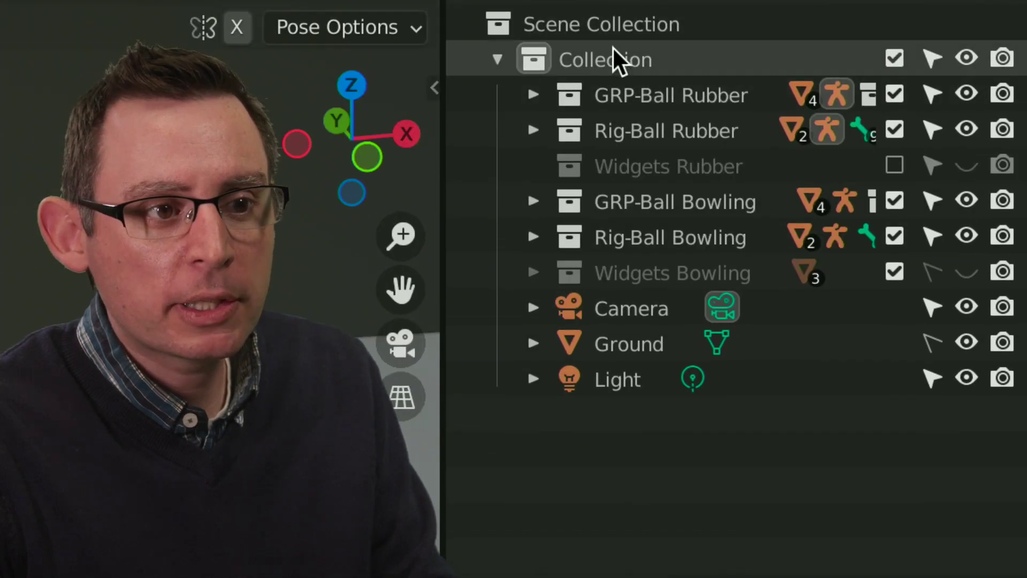
click(535, 60)
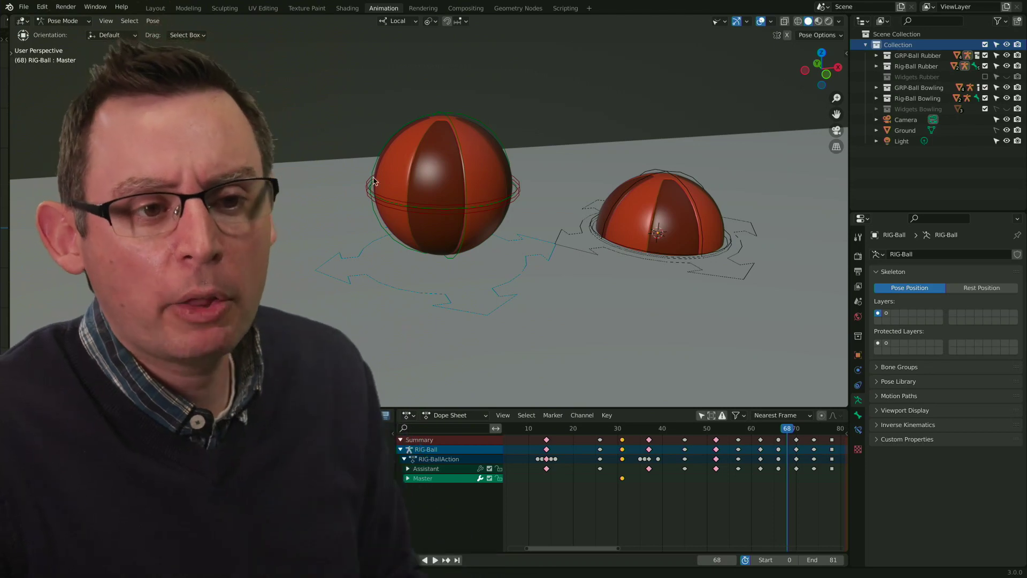
mouse_move(548, 202)
middle_down()
mouse_move(569, 217)
mouse_move(532, 203)
mouse_move(544, 204)
middle_up()
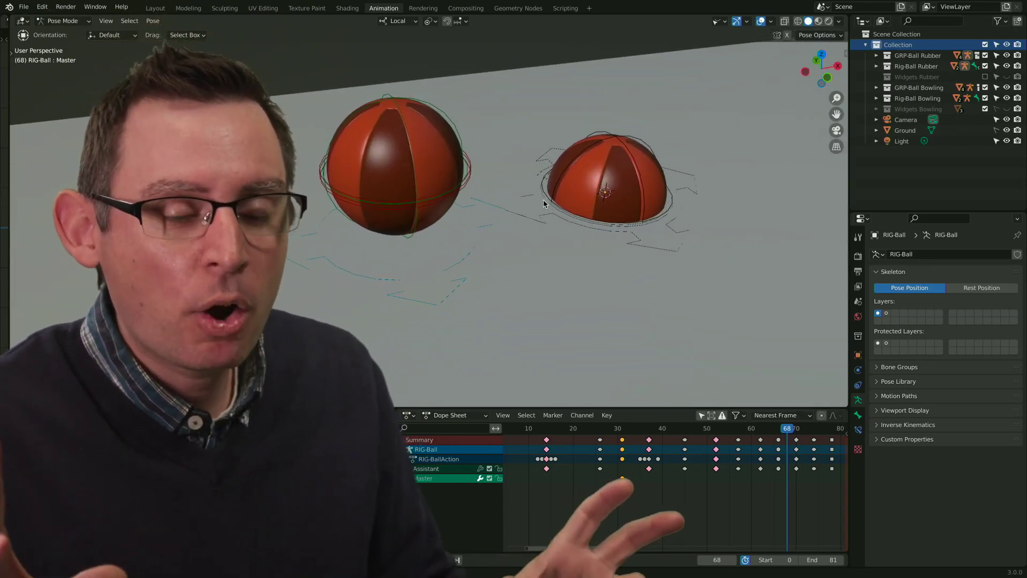